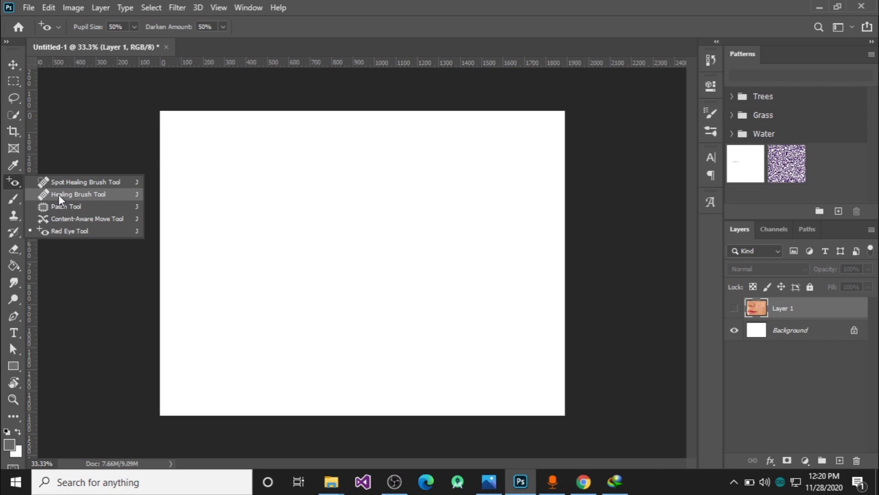
- Show Layer 1, view the pimple face source photo in Chrome and return to Photoshop
click(734, 308)
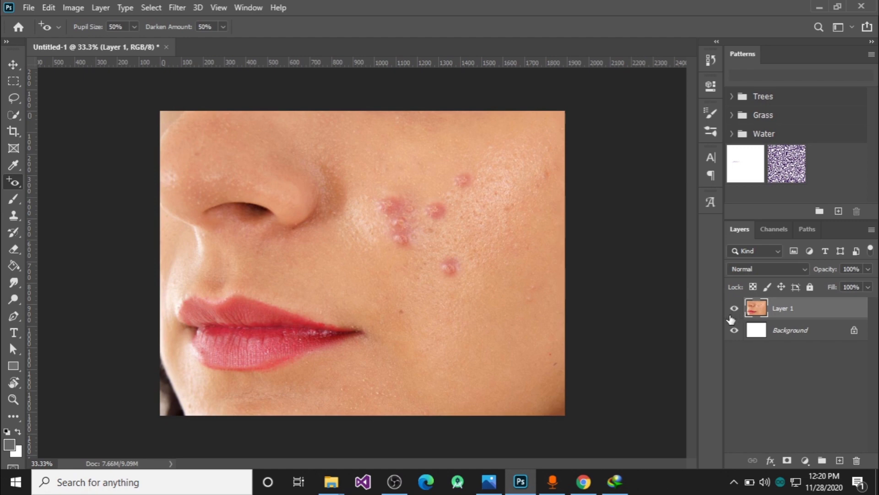
click(583, 482)
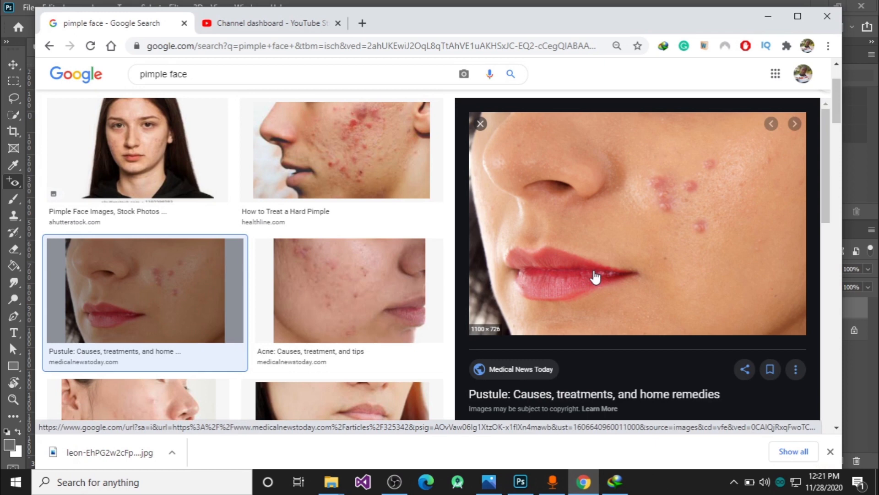
click(522, 483)
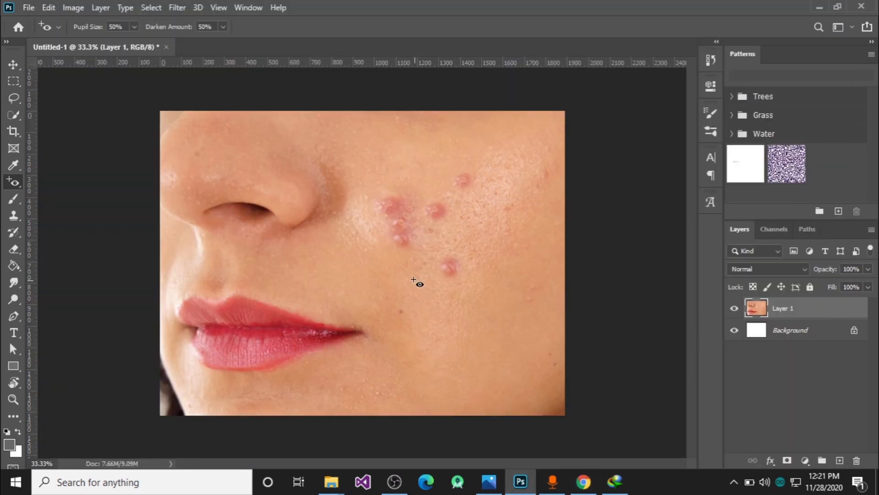
- Activate the Spot Healing Brush and set its brush size to 348 px
right_click(14, 182)
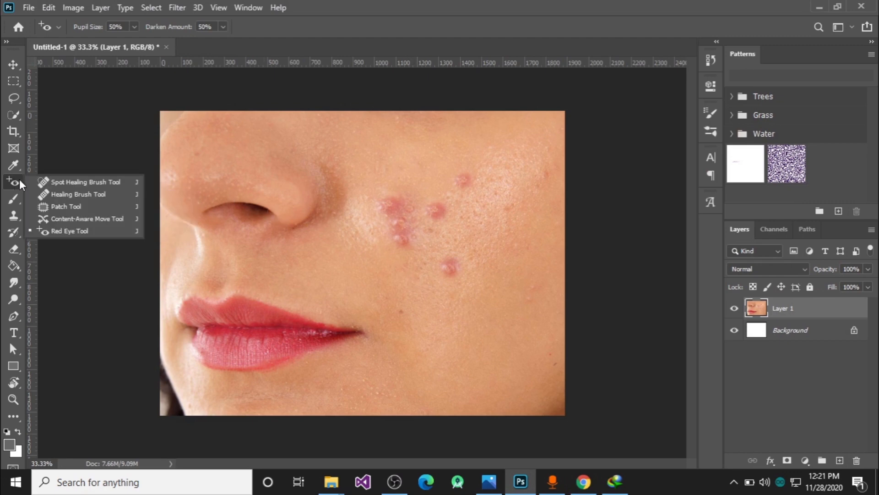
click(51, 179)
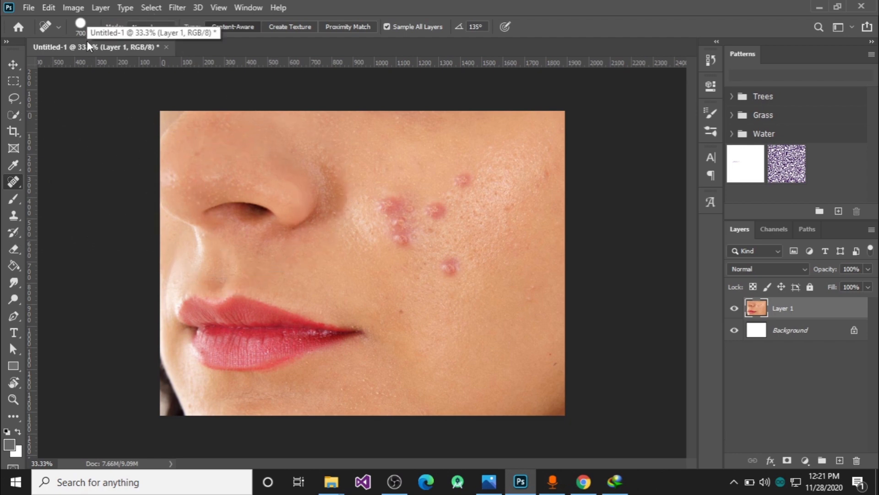
click(93, 28)
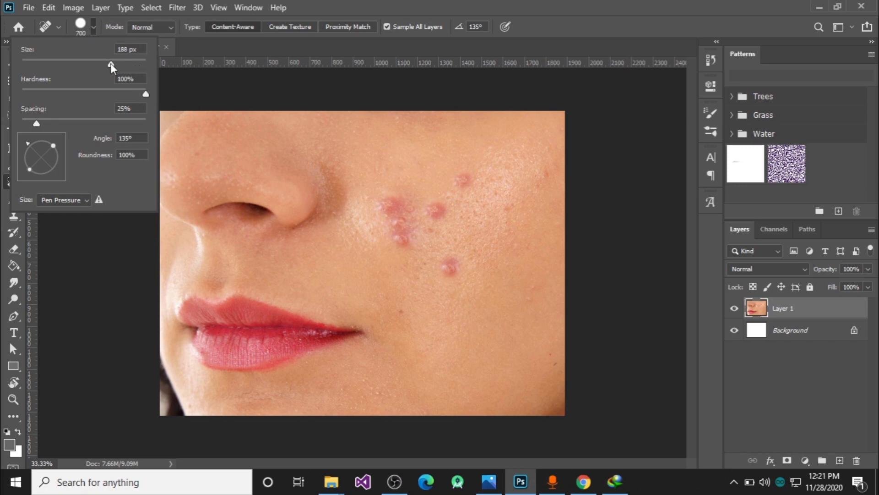
drag(111, 63, 124, 64)
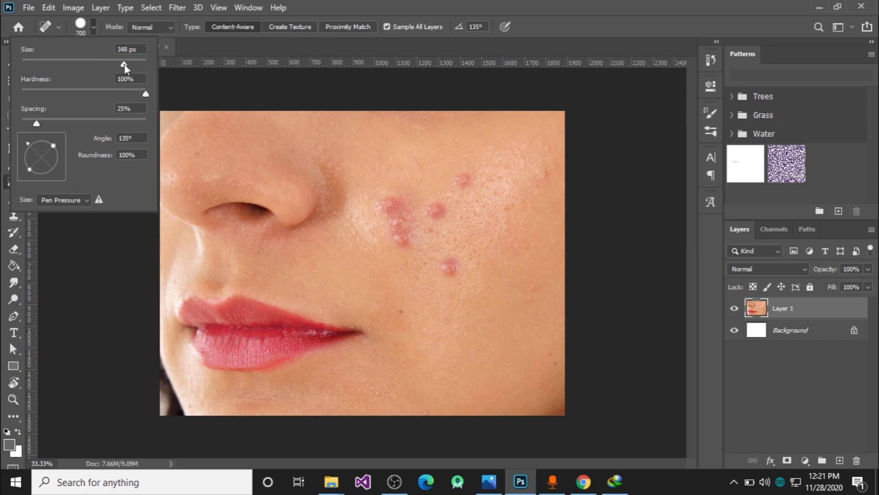
click(345, 1)
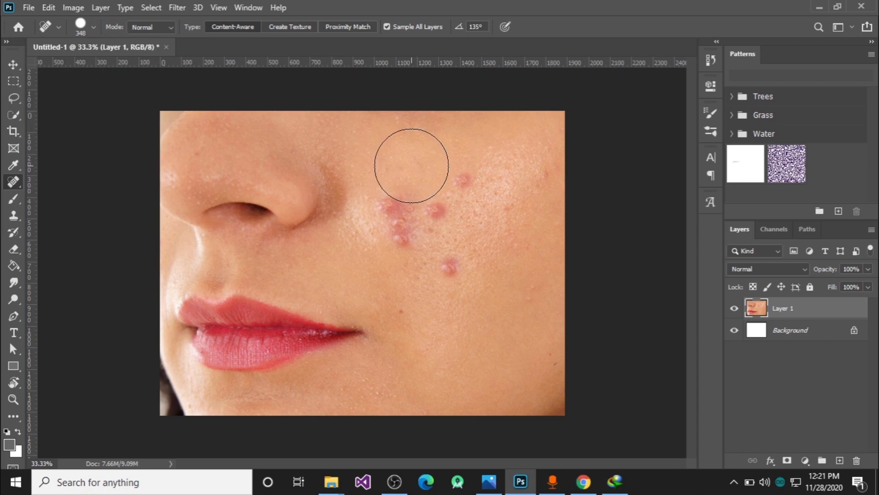
- Reduce the Spot Healing Brush size to 100 px
key(bracketleft)
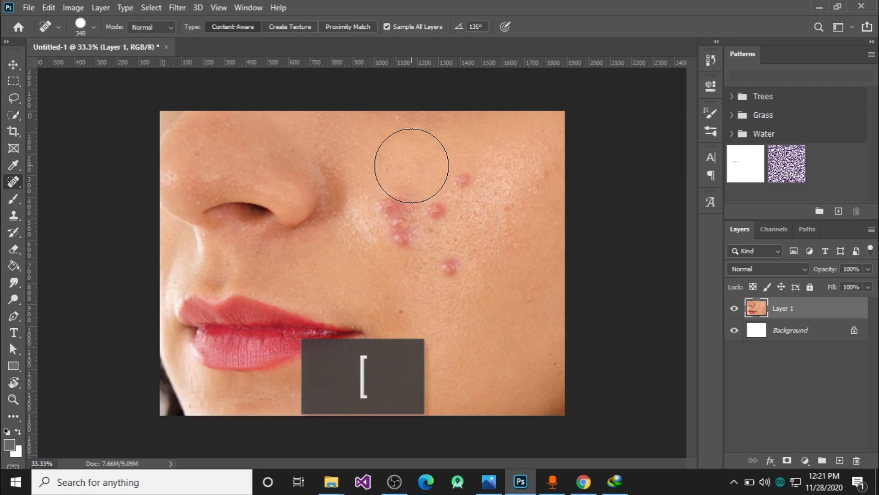
key(bracketleft)
key(bracketleft)
key(bracketleft)
key(bracketleft)
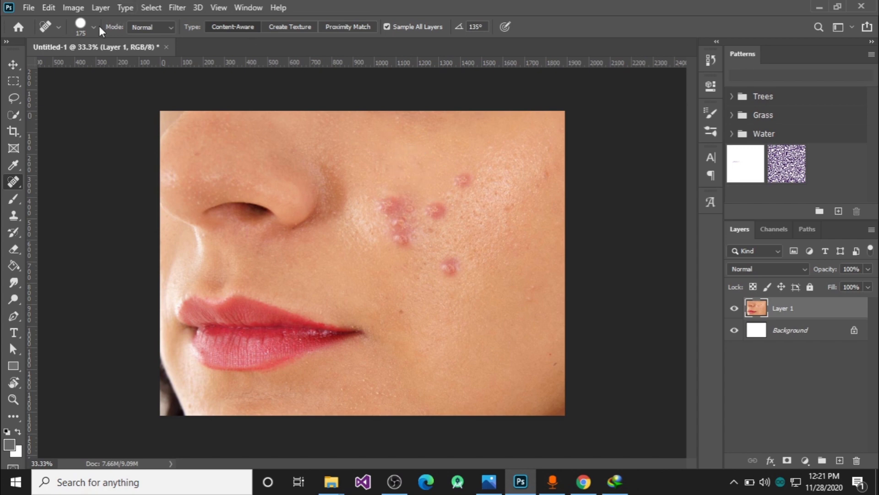
key(bracketleft)
key(bracketleft)
key(bracketleft)
- Add an empty layer above Layer 1 and try healing the uppermost cheek pimple on it with Sample All Layers off
click(387, 27)
click(840, 460)
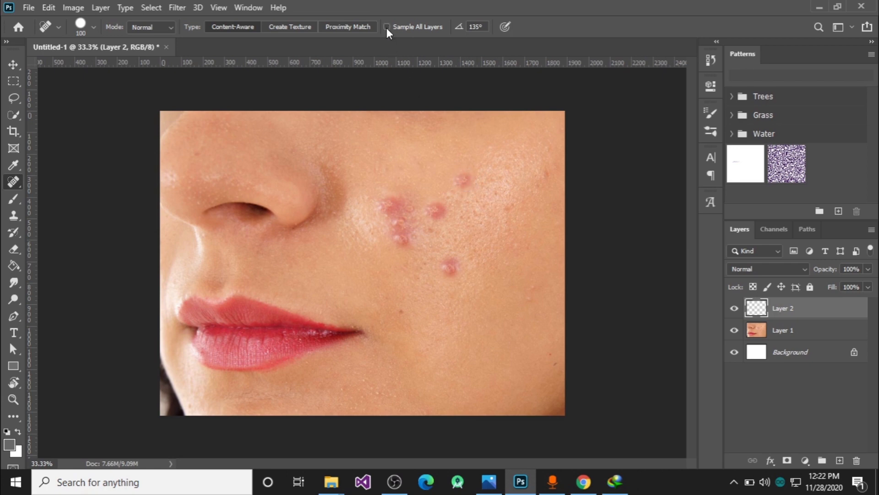
click(464, 182)
click(735, 331)
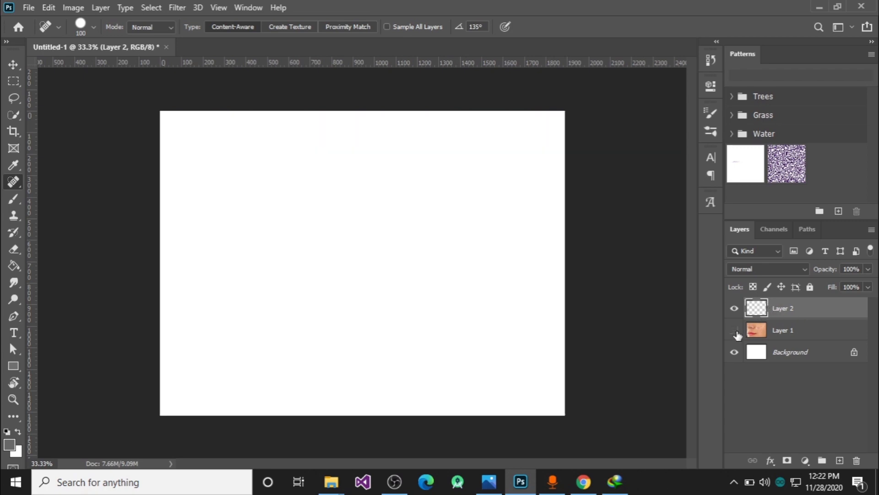
click(735, 332)
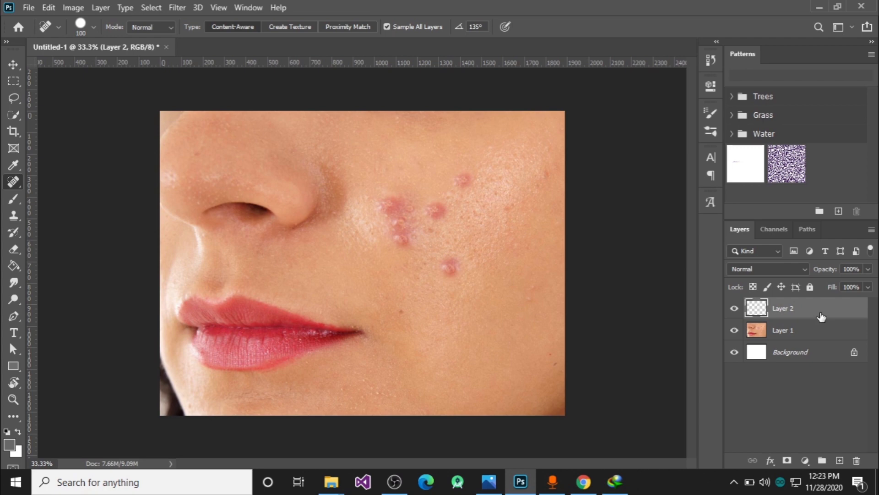
- Heal the uppermost cheek pimple on Layer 2 with Sample All Layers enabled
click(801, 334)
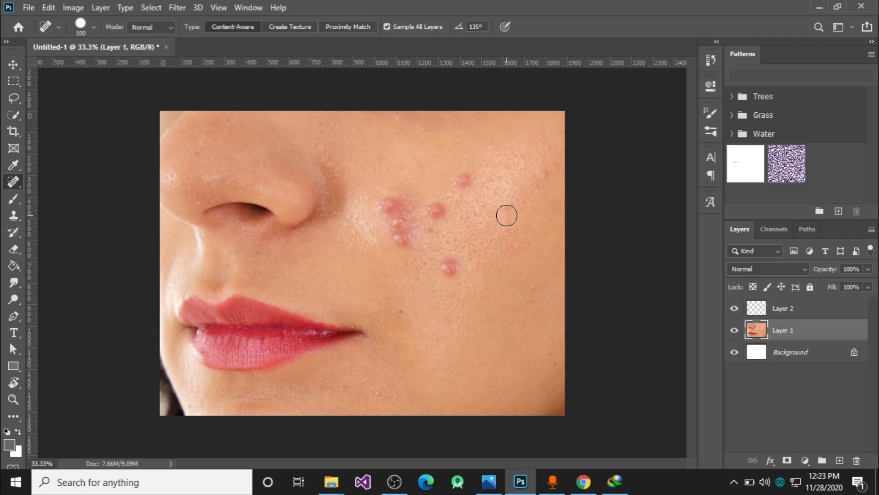
click(806, 315)
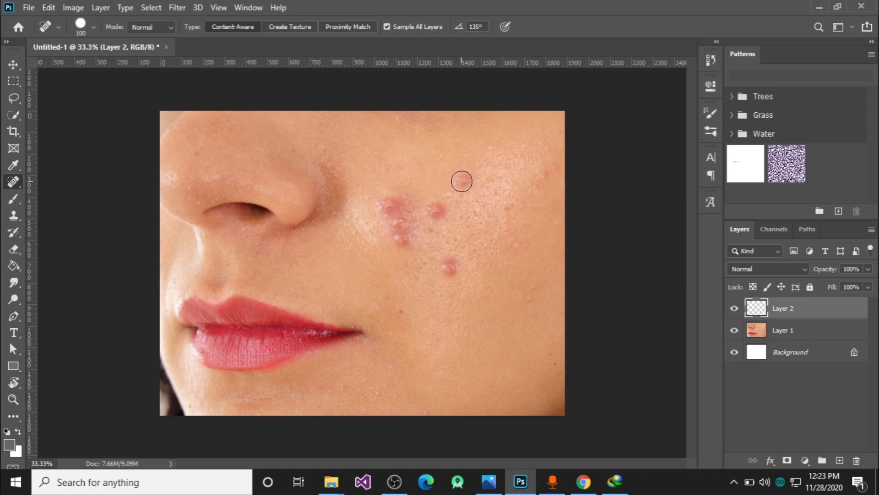
click(462, 181)
- Toggle the visibility of Layer 1 and Layer 2 to examine the healed patch separately from the original photo
click(735, 331)
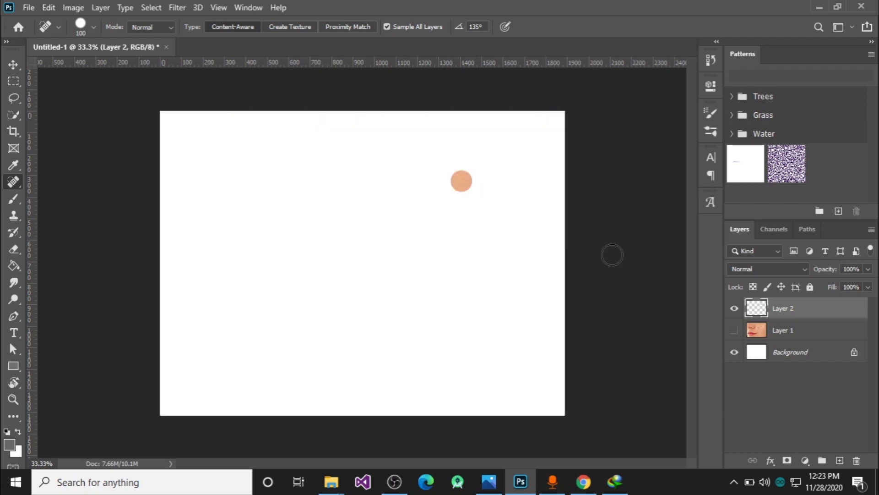
click(734, 309)
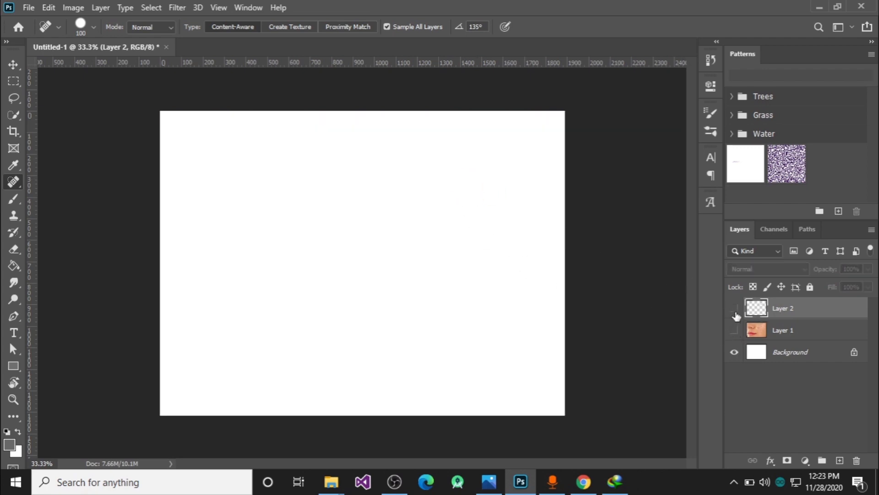
click(735, 309)
click(735, 309)
click(735, 309)
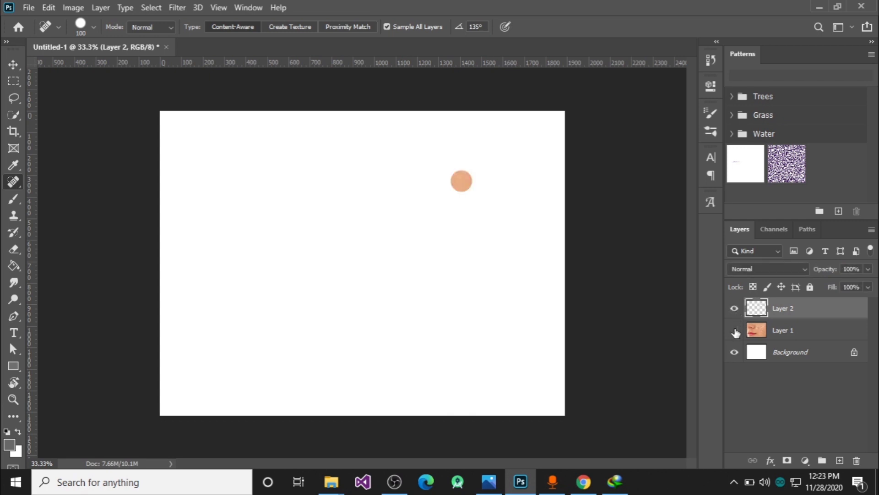
click(735, 331)
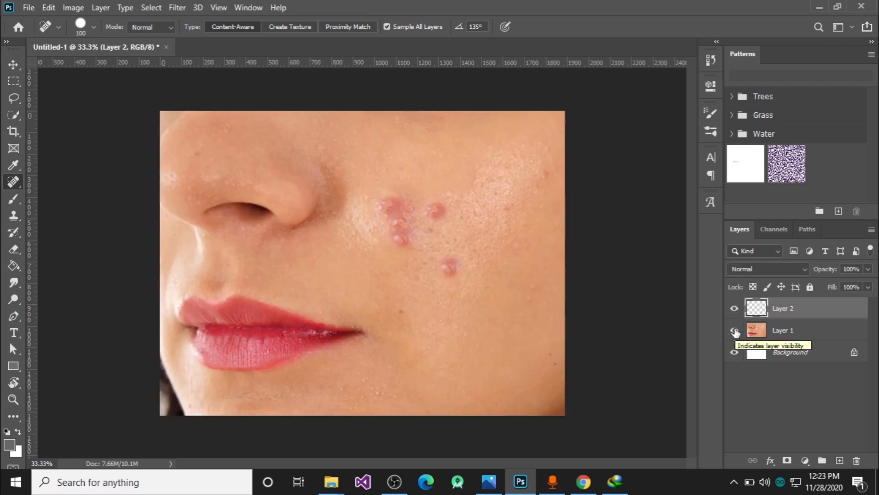
click(734, 309)
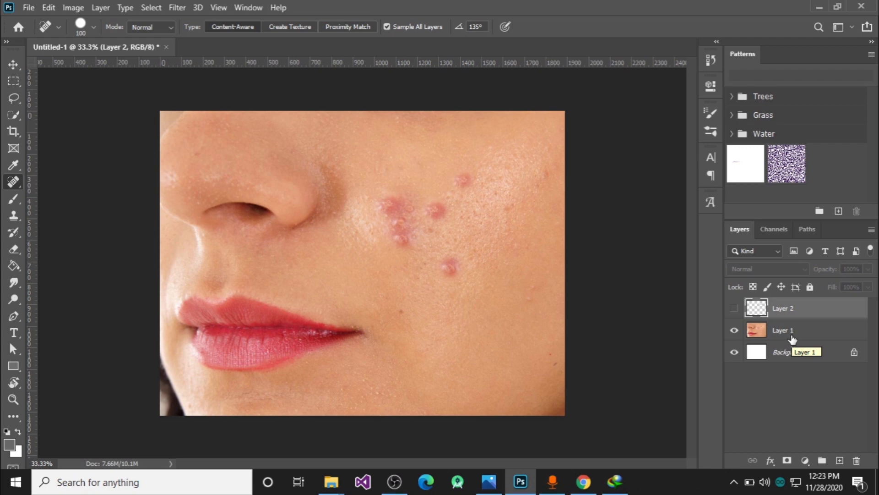
click(734, 312)
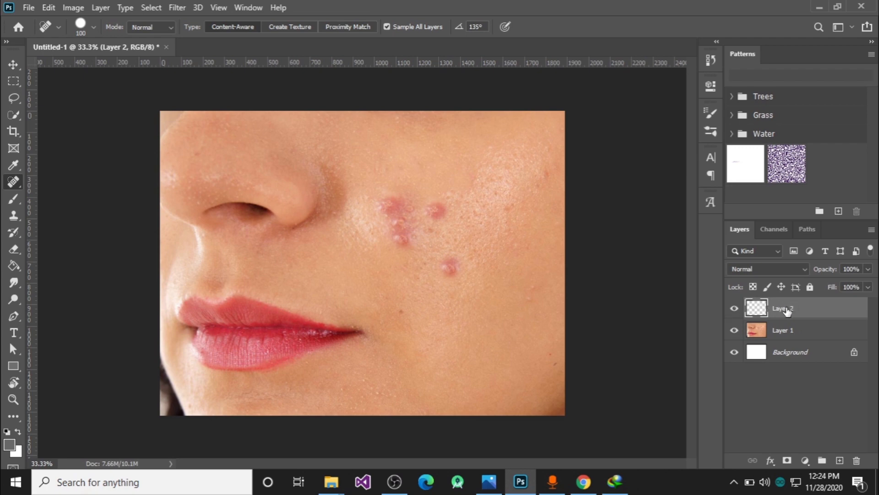
- Rename Layer 2 to "Spot healing brush"
double_click(787, 309)
text(Spot healing brush)
key(Return)
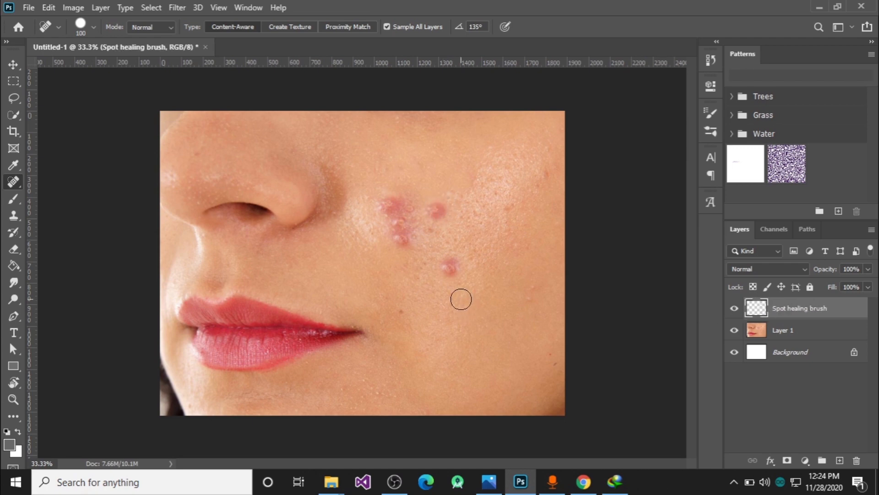
- Heal the remaining pimples on the cheek and retouch their leftover marks with the 100 px Spot Healing Brush
click(449, 264)
mouse_move(437, 208)
mouse_down()
mouse_move(431, 226)
mouse_move(400, 242)
mouse_move(420, 229)
mouse_move(398, 228)
mouse_move(380, 205)
mouse_move(396, 204)
mouse_up()
click(401, 230)
click(396, 204)
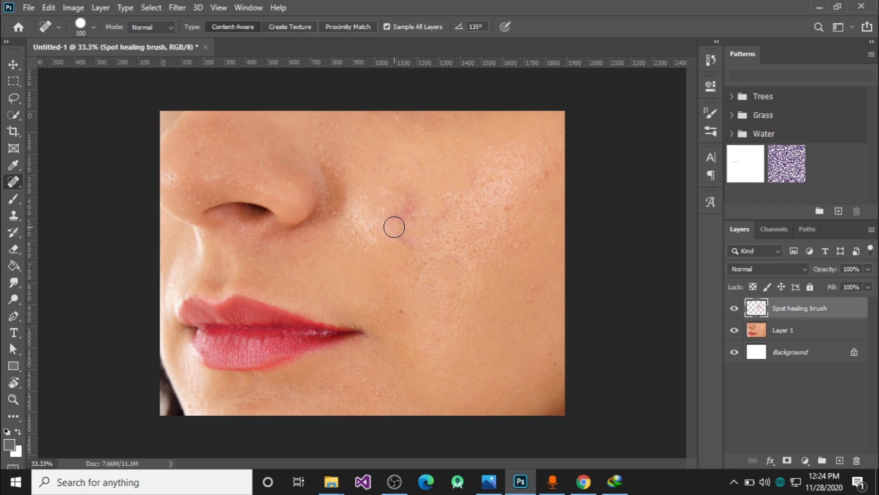
click(393, 227)
click(408, 210)
click(390, 217)
click(404, 242)
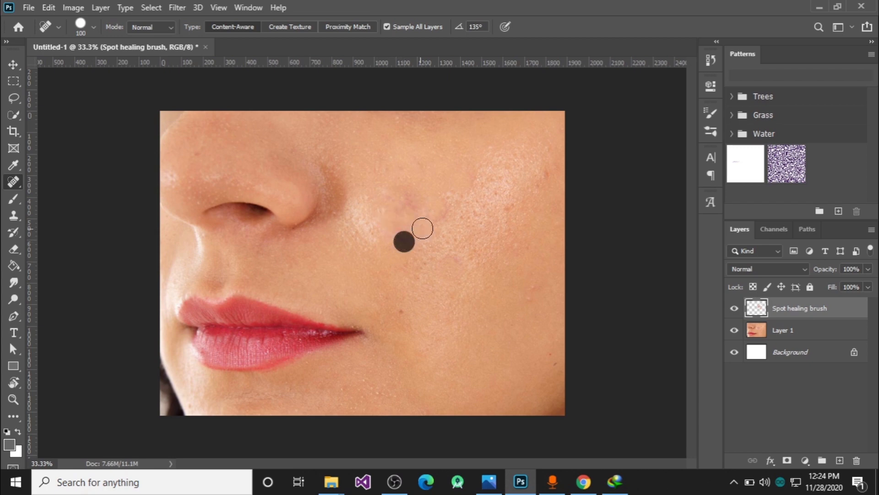
click(410, 204)
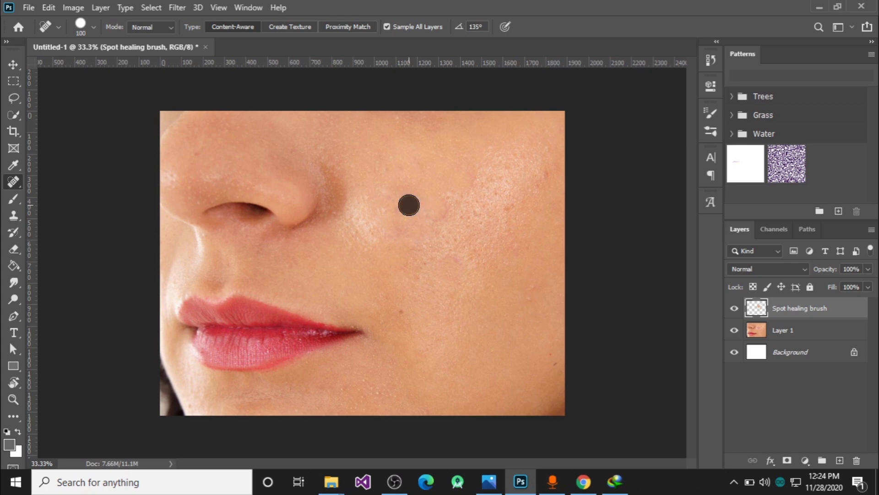
click(433, 219)
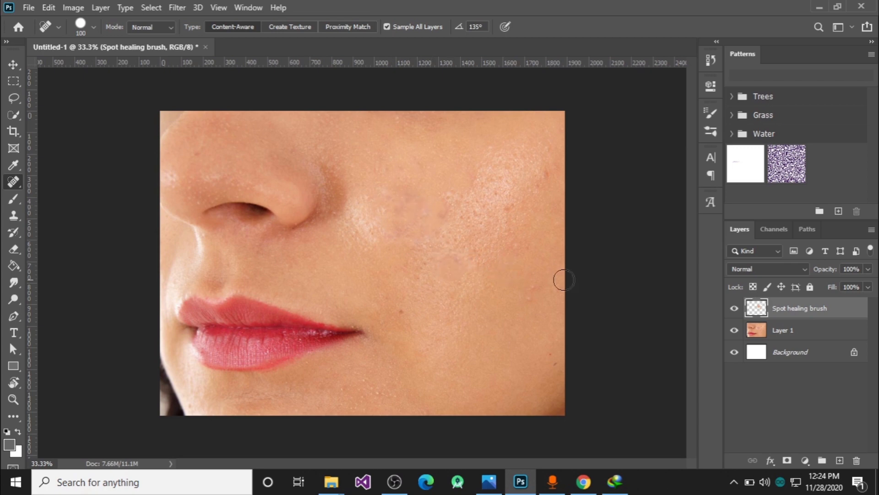
- Compare the cheek with and without the Spot healing brush layer, leave that layer hidden and add an empty layer above it
click(734, 309)
click(735, 309)
click(735, 309)
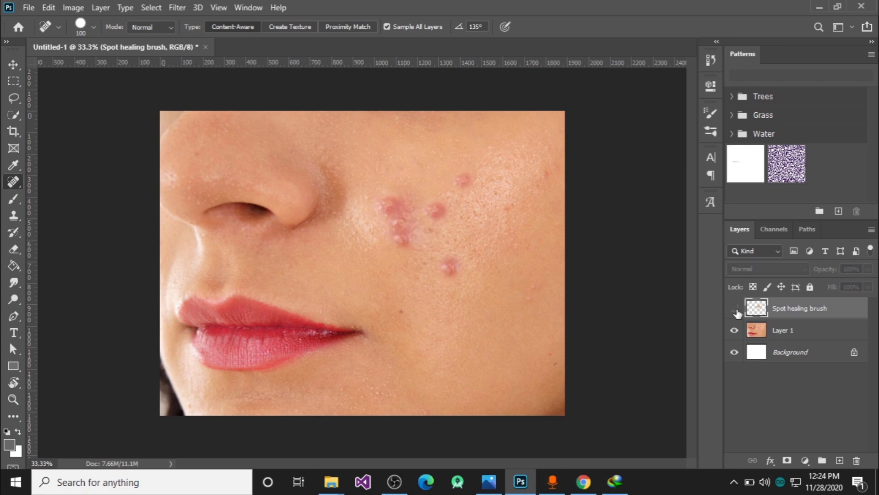
click(736, 310)
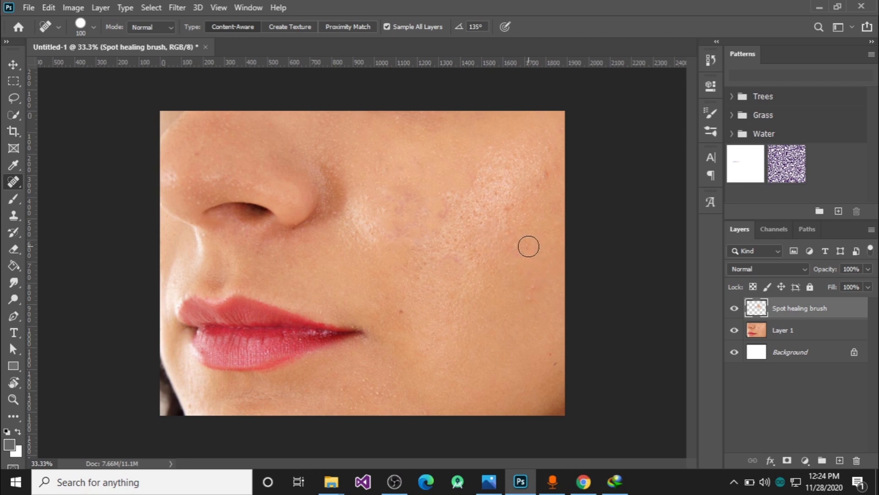
click(735, 310)
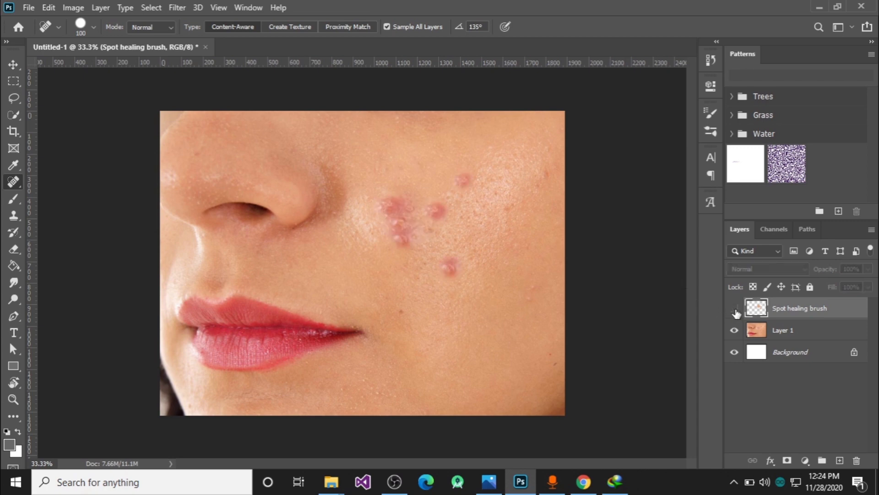
click(841, 459)
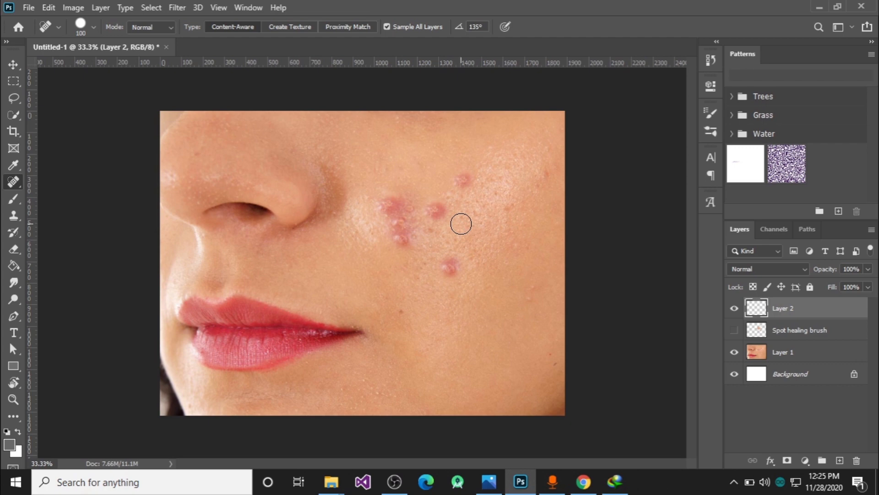
- Enlarge the Spot Healing Brush to 700 px and heal the whole group of cheek pimples with one dab on Layer 2
click(93, 26)
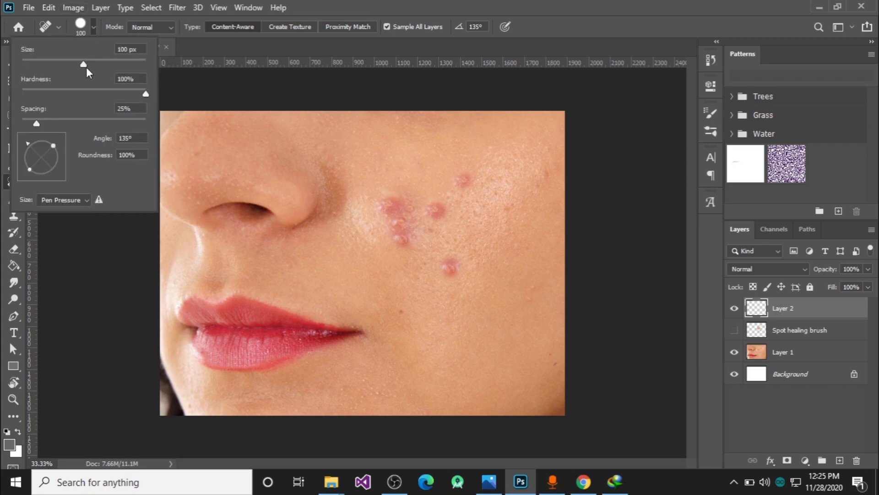
click(438, 5)
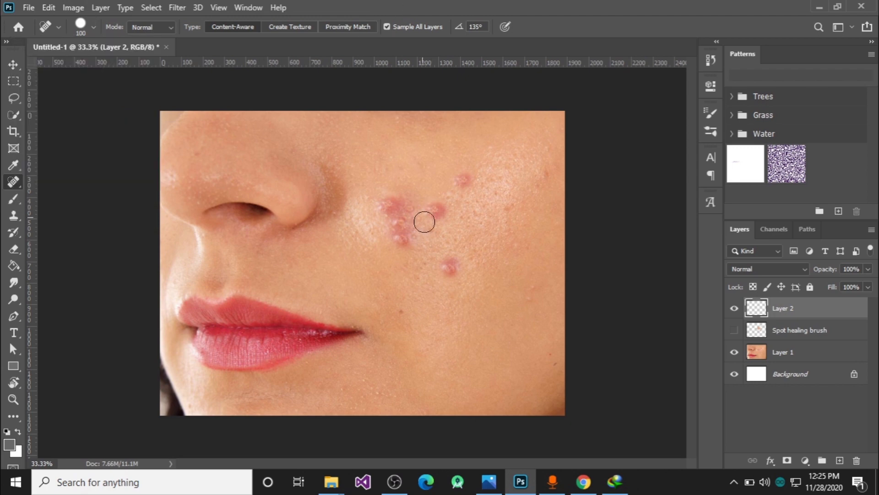
key(bracketright)
key(bracketright)
key(bracketright)
key(bracketright)
key(bracketright)
key(bracketright)
key(bracketright)
key(bracketright)
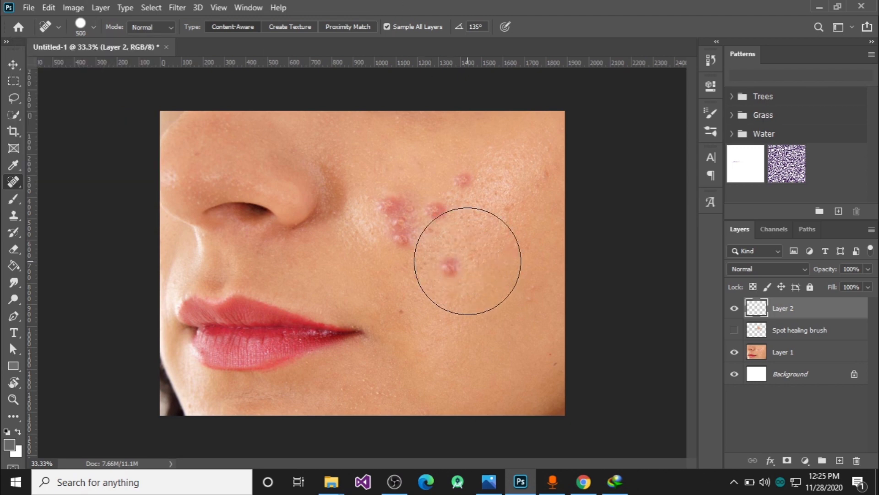
key(bracketright)
key(bracketright)
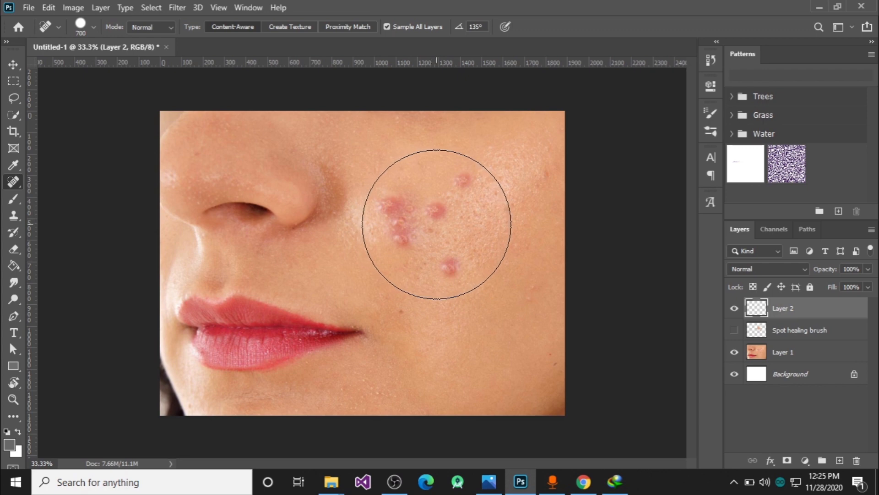
click(437, 224)
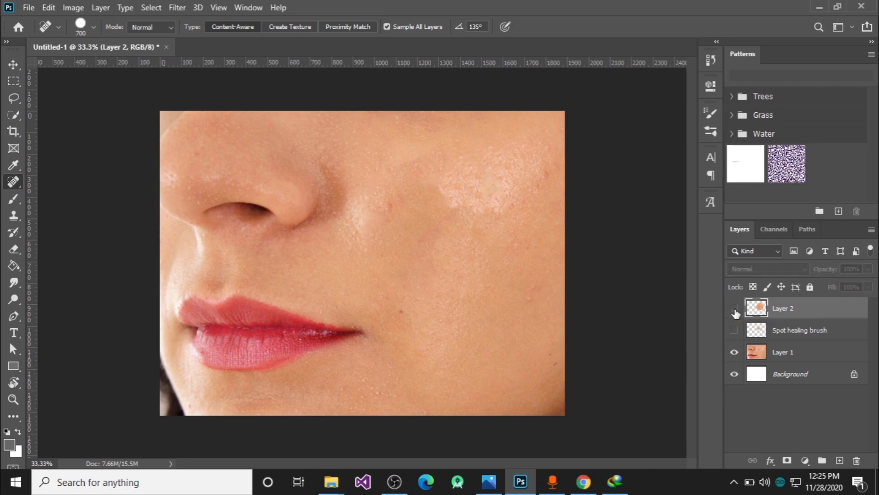
- Compare the healing results of Layer 2 and the Spot healing brush layer against the original cheek, leaving both layers hidden
click(734, 309)
click(734, 308)
click(734, 311)
click(734, 311)
click(735, 314)
click(734, 330)
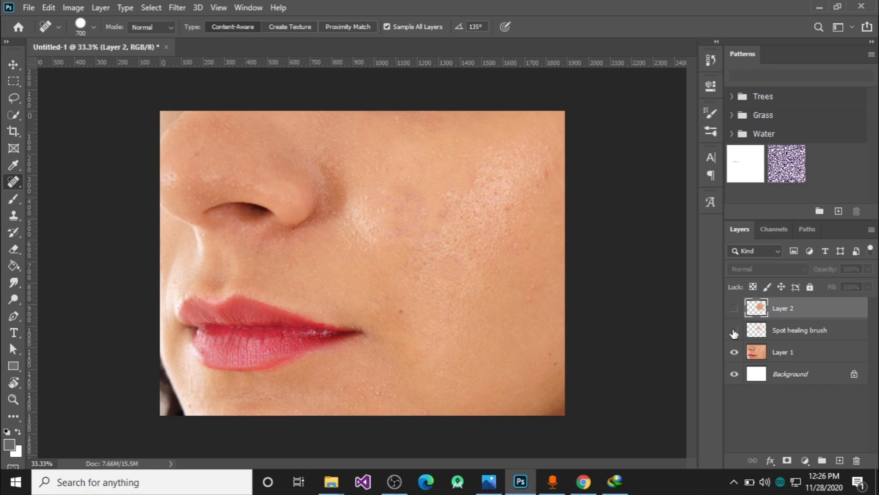
click(734, 331)
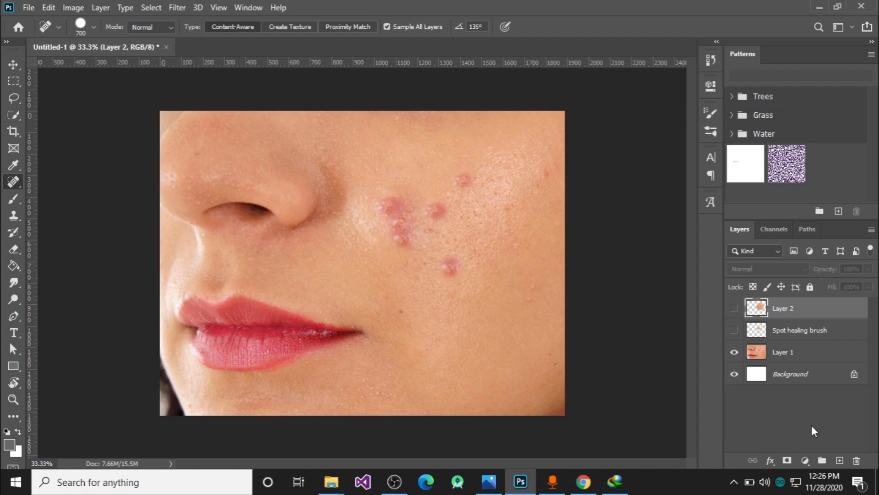
- Add an empty layer above Layer 2 and switch to the Healing Brush tool
click(839, 459)
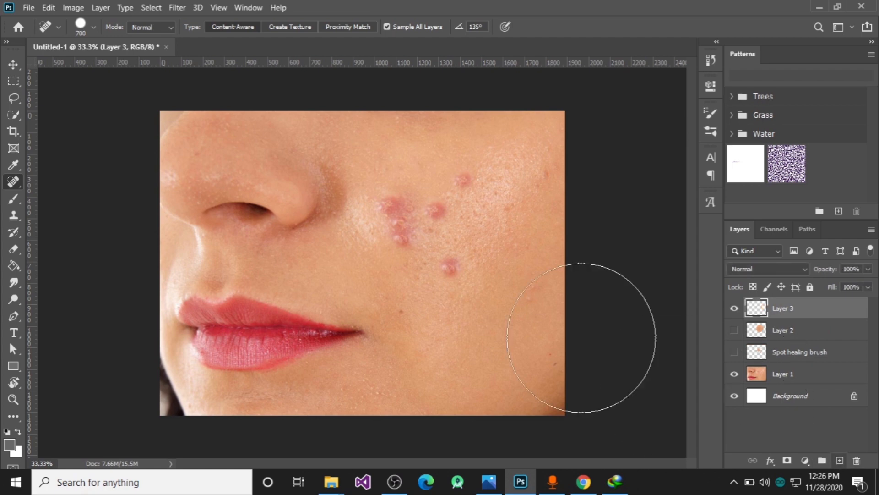
right_click(18, 181)
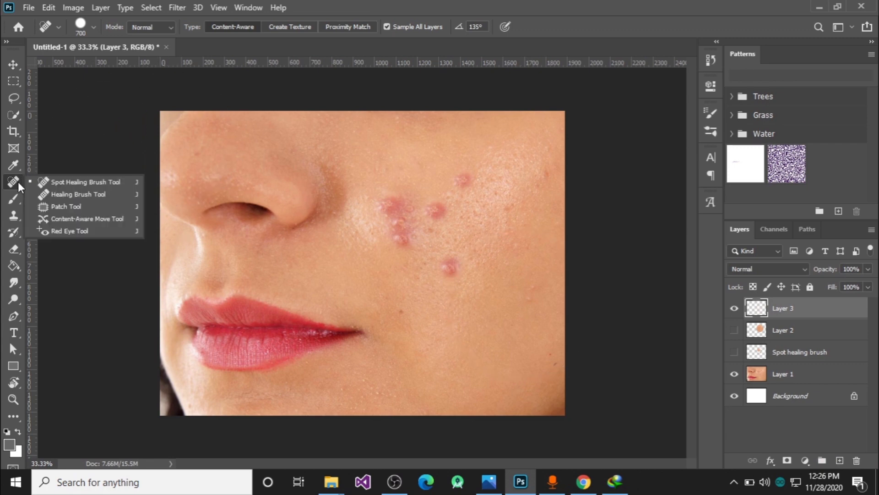
click(43, 194)
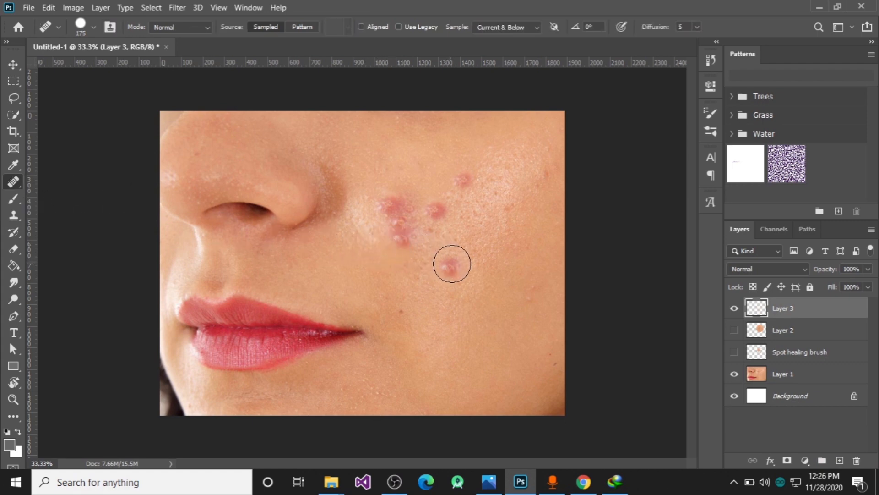
- Sample clean skin and heal the uppermost cheek pimple and the one just below it with the 175 px Healing Brush on Layer 3
alt+click(504, 257)
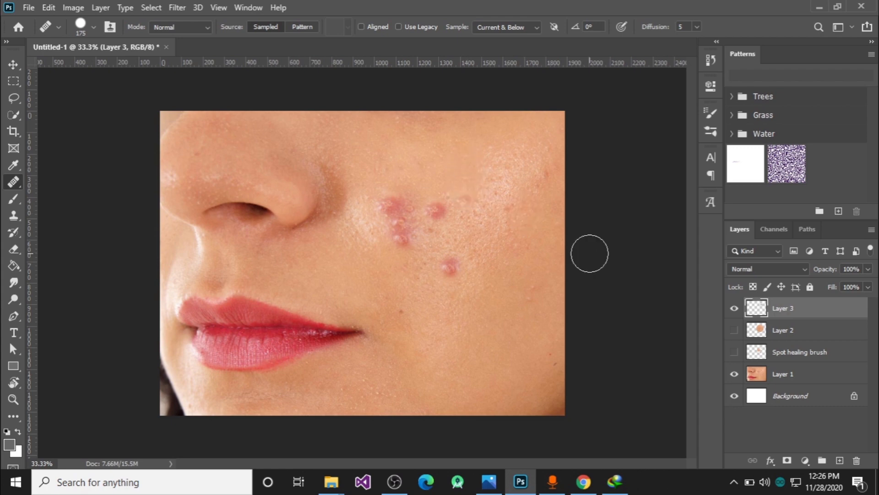
alt+click(449, 187)
click(439, 209)
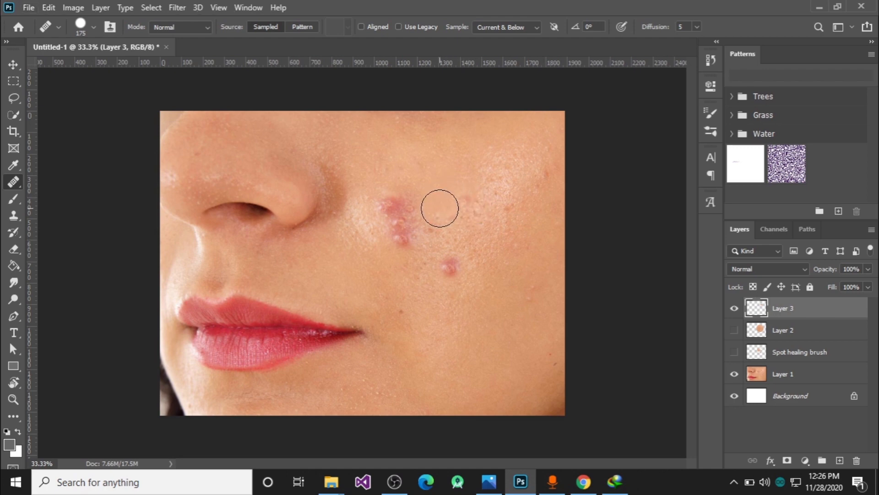
drag(439, 207, 471, 200)
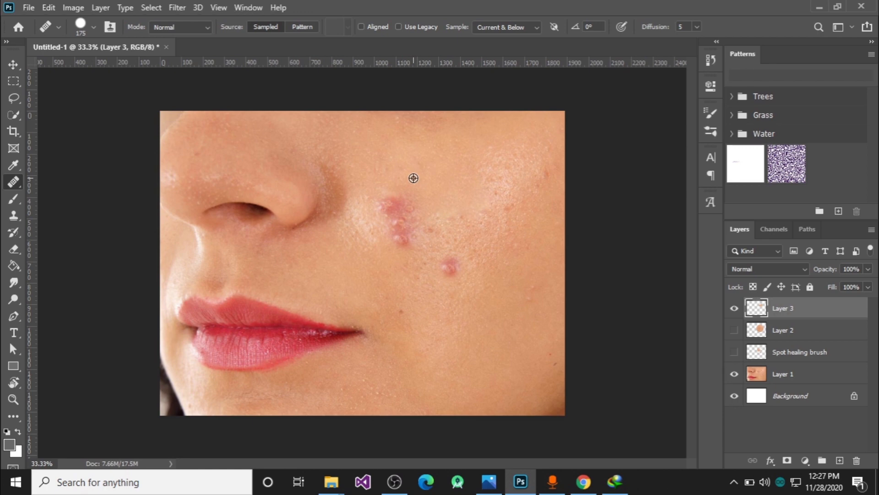
- Heal the pimple cluster nearest the nose, its leftover marks and the lowest cheek pimple with the Healing Brush on Layer 3
drag(392, 204, 405, 238)
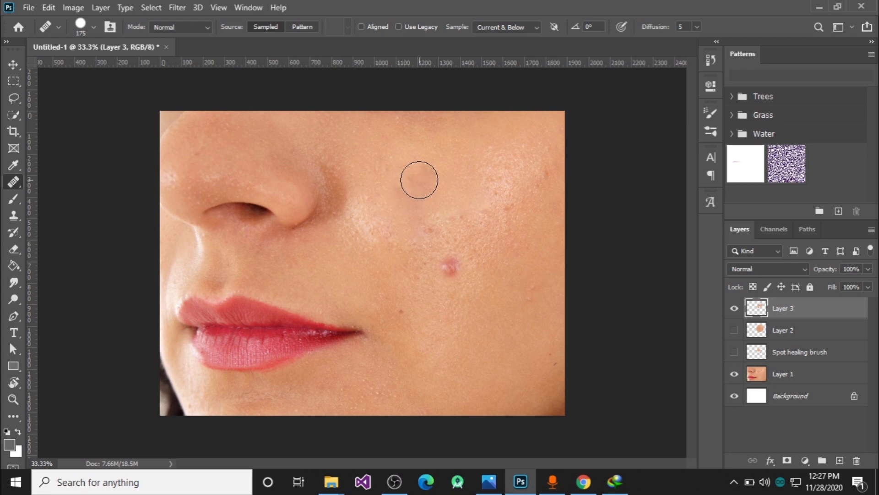
drag(418, 179, 405, 181)
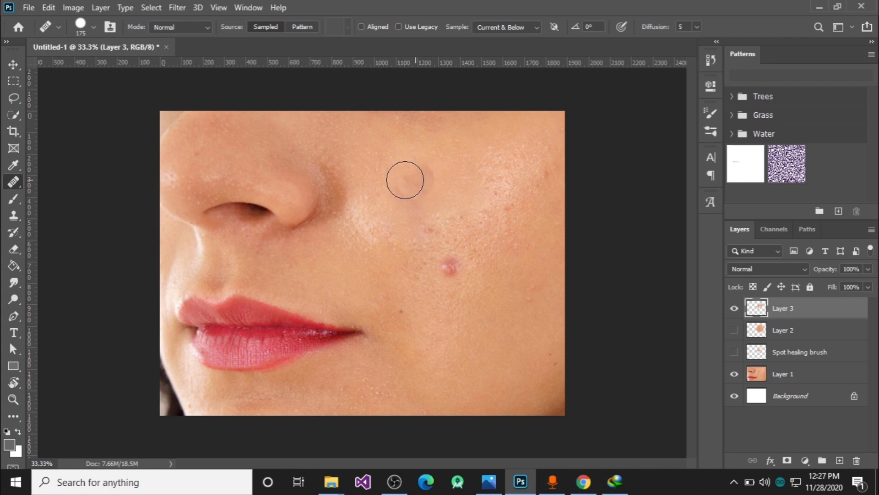
alt+click(431, 173)
mouse_move(418, 175)
mouse_down()
mouse_move(416, 197)
mouse_move(415, 185)
mouse_up()
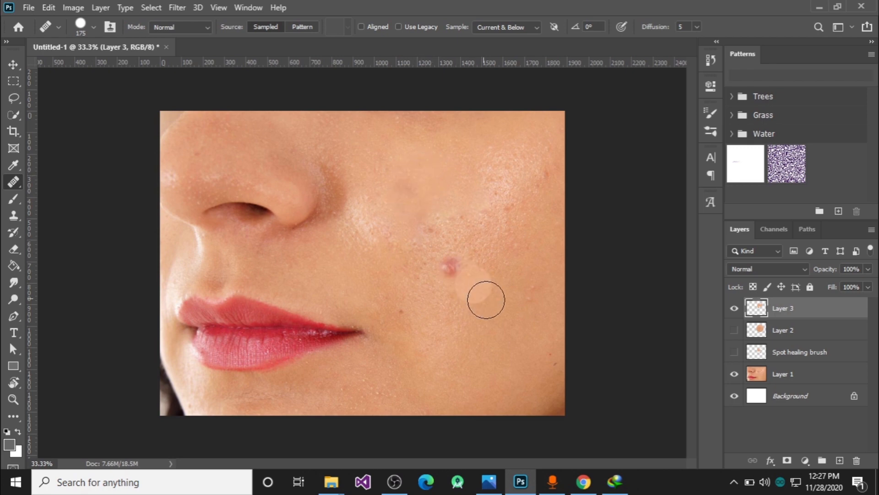
drag(456, 267, 453, 263)
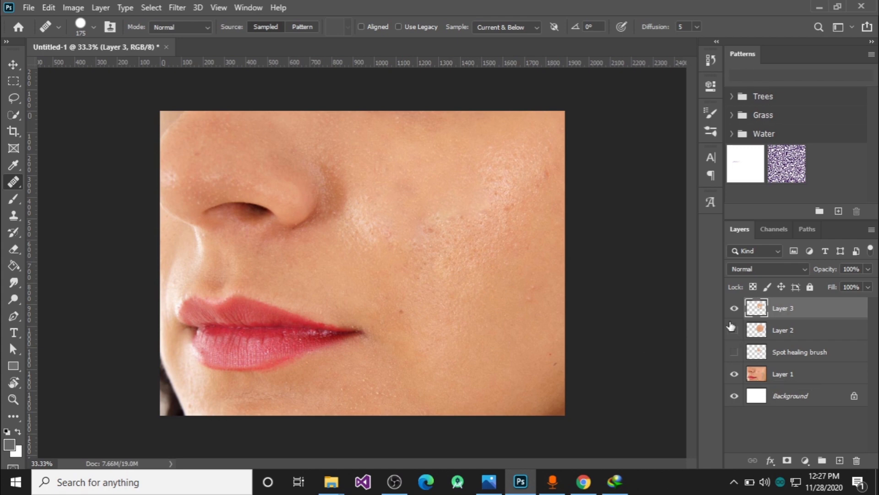
- Compare the cheek with and without the Layer 3 retouching and leave that layer hidden
click(735, 308)
click(735, 308)
right_click(12, 185)
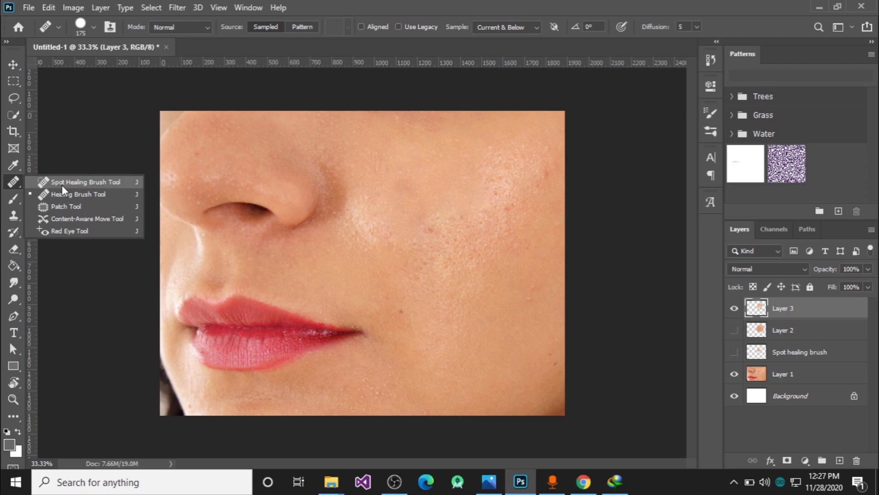
click(734, 309)
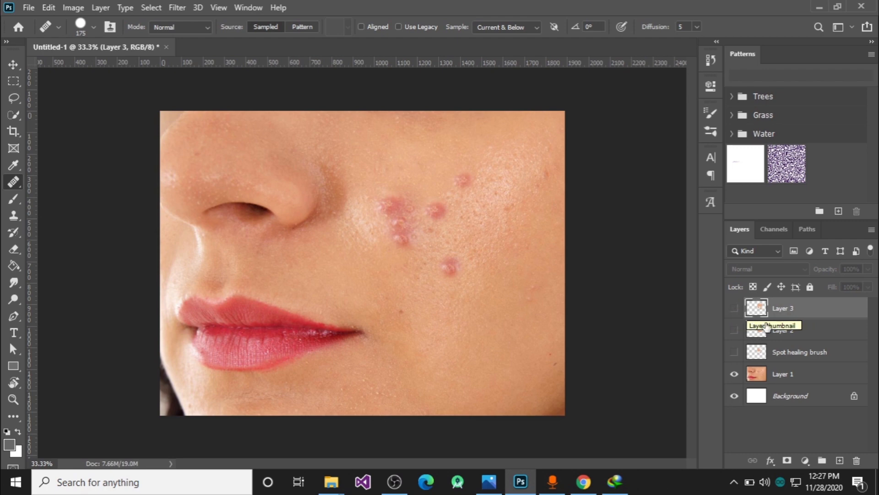
- Rename Layer 3 to "healing brush"
double_click(783, 308)
text(healing brus)
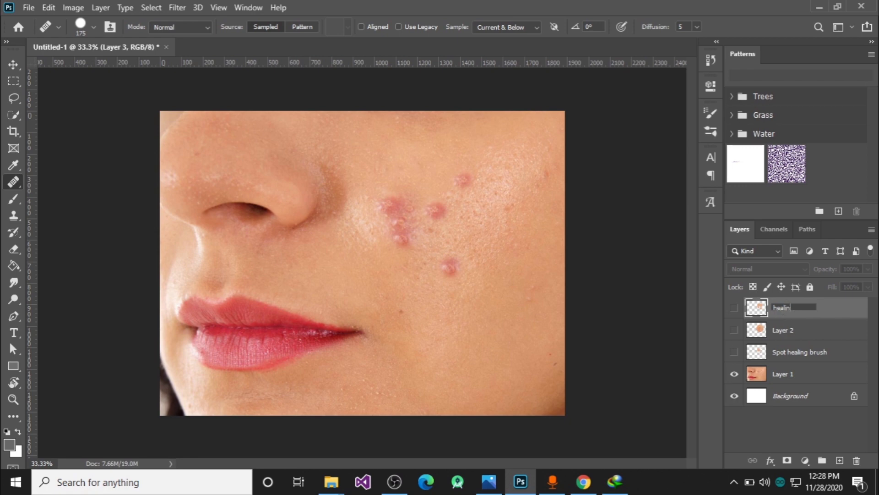
text(h)
key(Return)
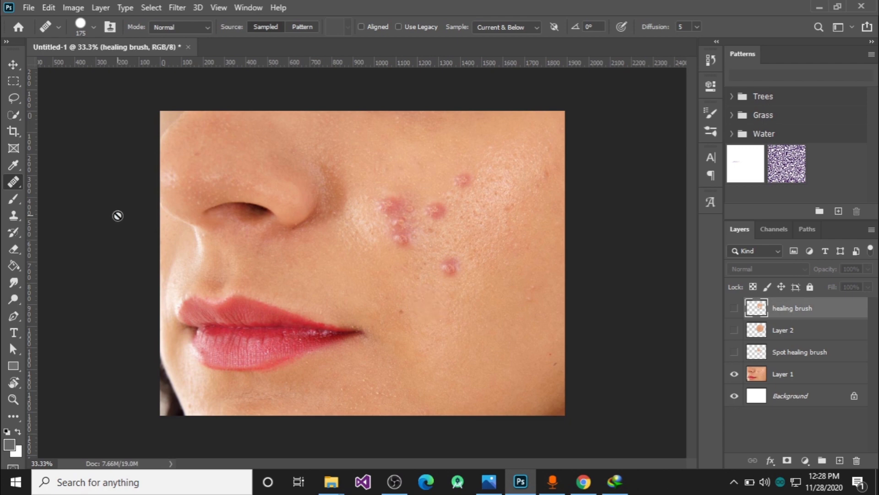
- Switch to the Patch tool
key(shift+j)
right_click(7, 187)
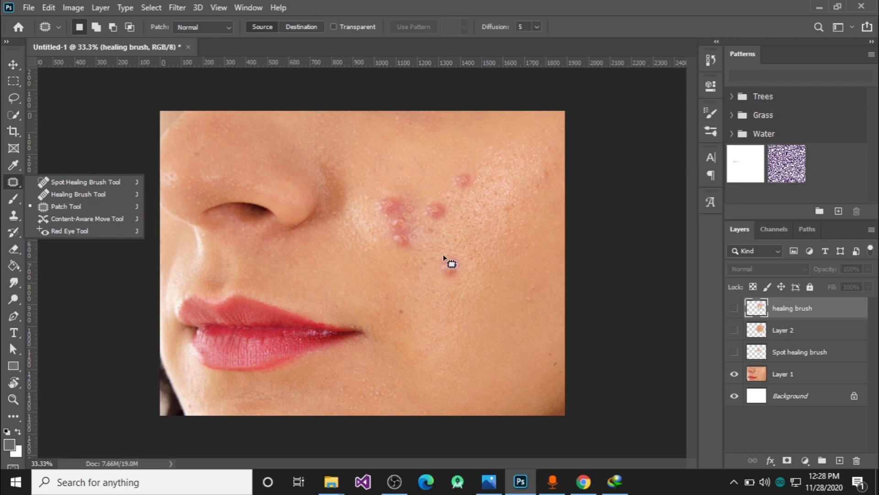
click(471, 212)
- Duplicate Layer 1 and move the copy to the top of the layer stack, above the healing brush layer
click(786, 382)
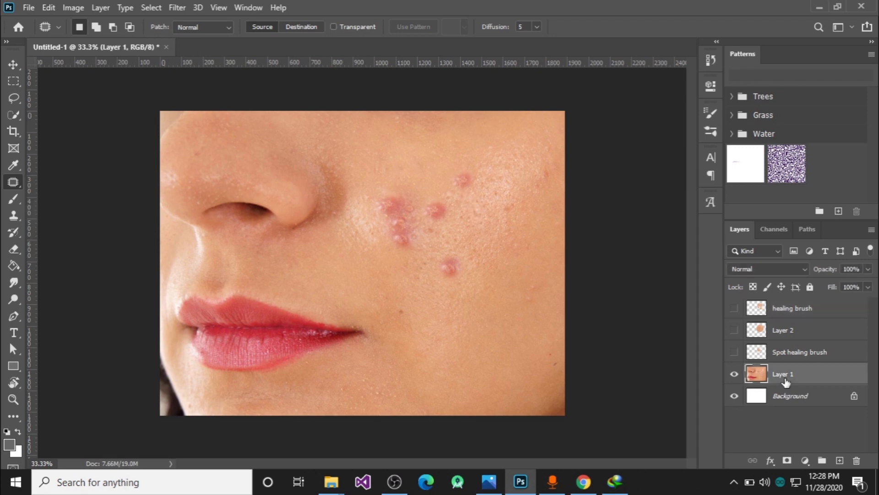
key(ctrl+j)
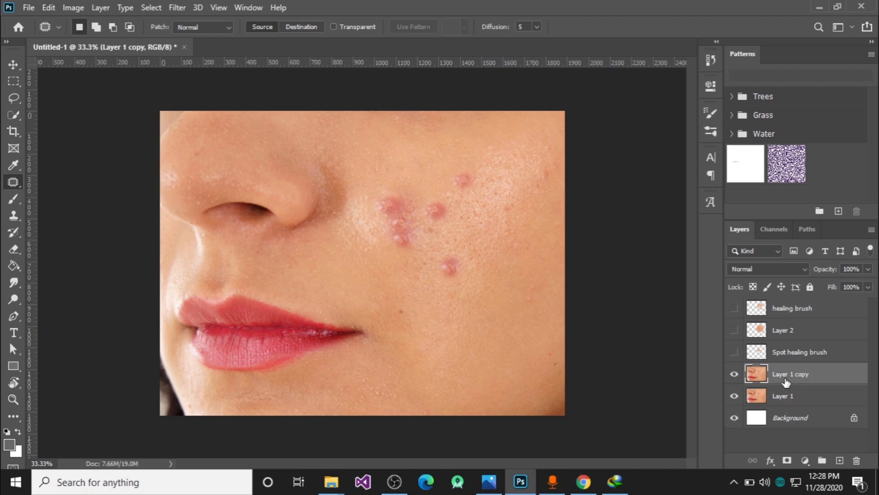
mouse_move(786, 383)
mouse_down()
mouse_move(785, 280)
mouse_move(784, 299)
mouse_up()
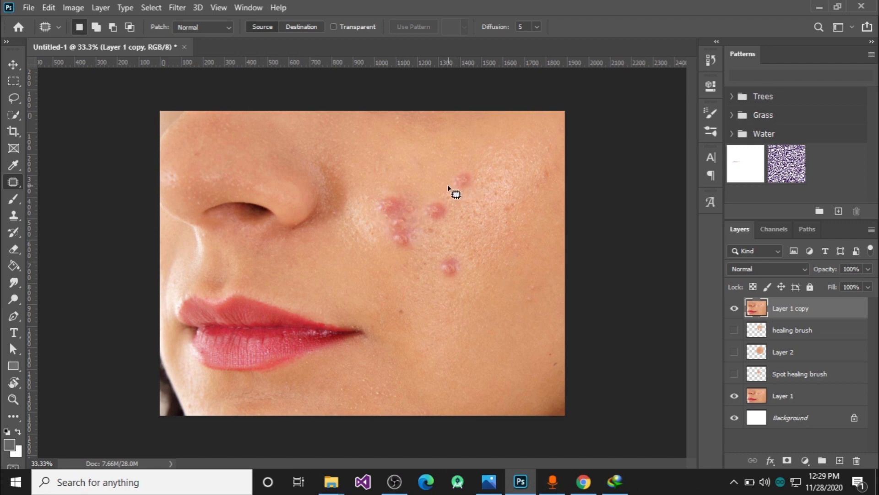
- Patch the uppermost and the lowest cheek pimples on Layer 1 copy with clean skin beside them, clearing each selection
mouse_move(454, 191)
mouse_down()
mouse_move(474, 182)
mouse_move(474, 172)
mouse_move(453, 177)
mouse_move(453, 192)
mouse_up()
drag(468, 183, 432, 185)
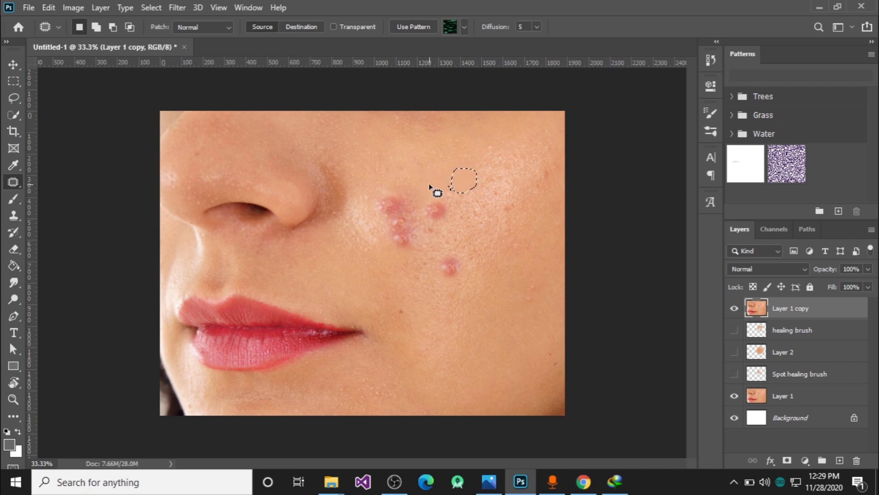
key(ctrl+d)
mouse_move(451, 255)
mouse_down()
mouse_move(436, 261)
mouse_move(453, 275)
mouse_move(459, 257)
mouse_move(443, 254)
mouse_move(488, 263)
mouse_move(483, 269)
mouse_up()
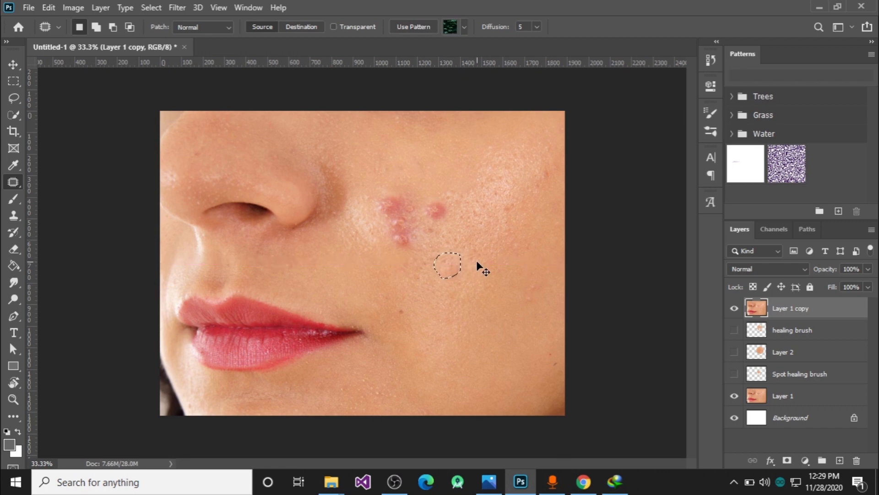
key(ctrl+d)
- Patch the single middle pimple and the cluster nearest the nose on Layer 1 copy with clear cheek skin, then deselect
mouse_move(432, 197)
mouse_down()
mouse_move(424, 220)
mouse_move(449, 212)
mouse_move(430, 200)
mouse_move(447, 212)
mouse_move(440, 208)
mouse_move(474, 212)
mouse_up()
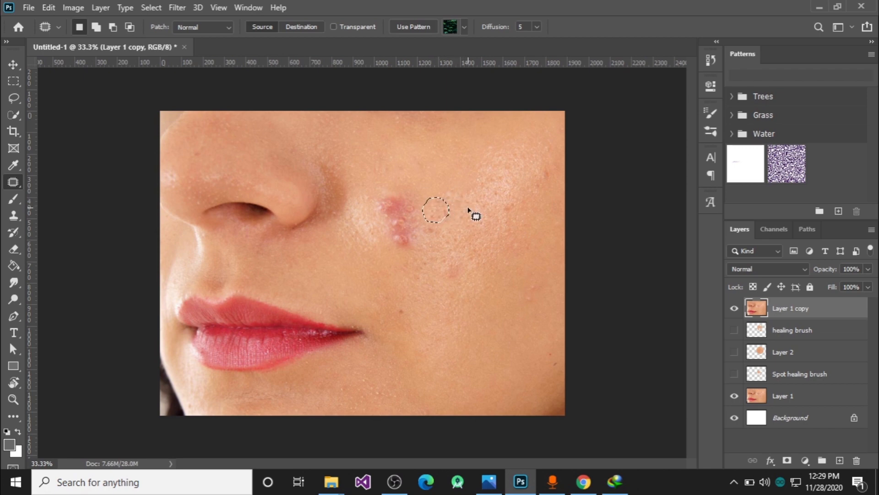
key(ctrl+d)
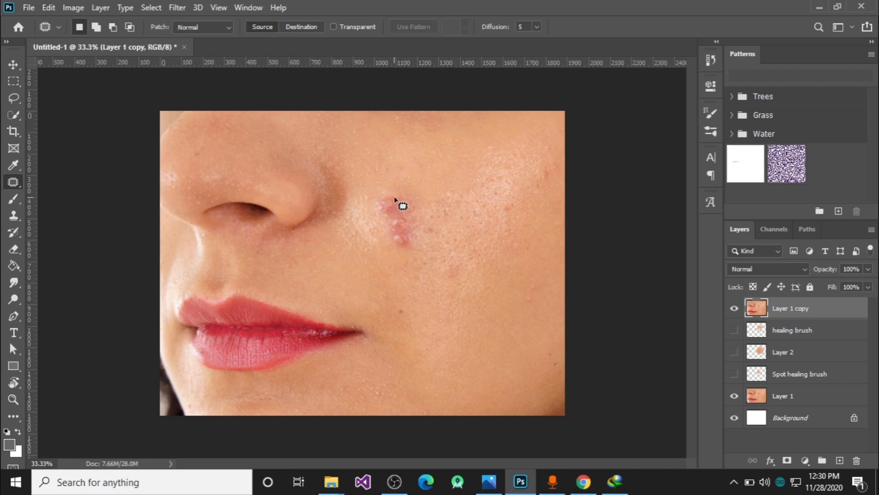
mouse_move(390, 190)
mouse_down()
mouse_move(372, 215)
mouse_move(393, 248)
mouse_move(414, 248)
mouse_move(419, 209)
mouse_move(413, 196)
mouse_move(386, 191)
mouse_move(407, 223)
mouse_move(448, 223)
mouse_up()
key(ctrl+d)
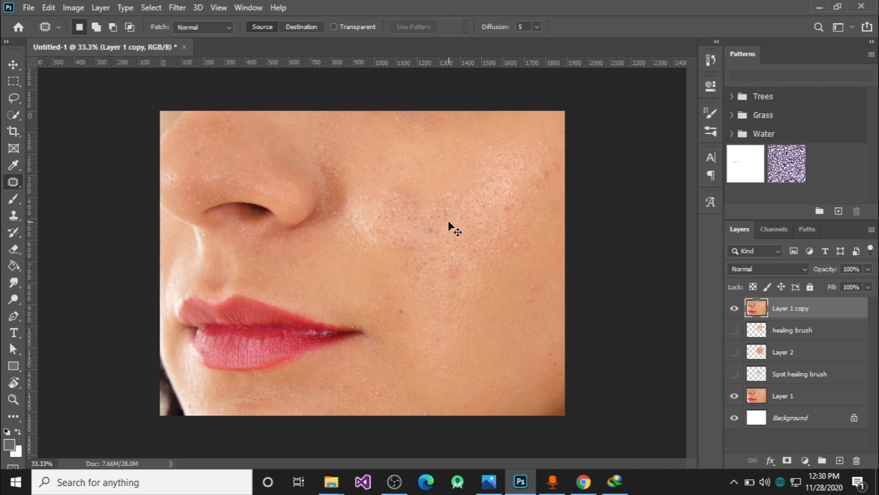